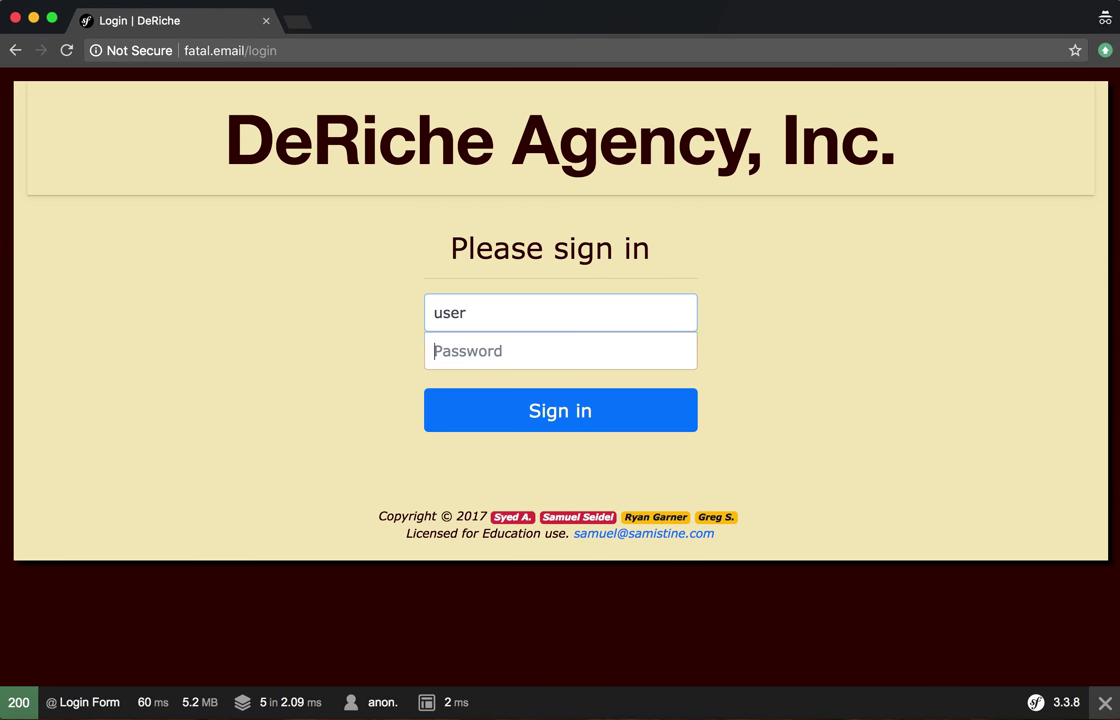
Sign in with the account password and start a new note at the Individual Name field.
text(••••)
click(563, 407)
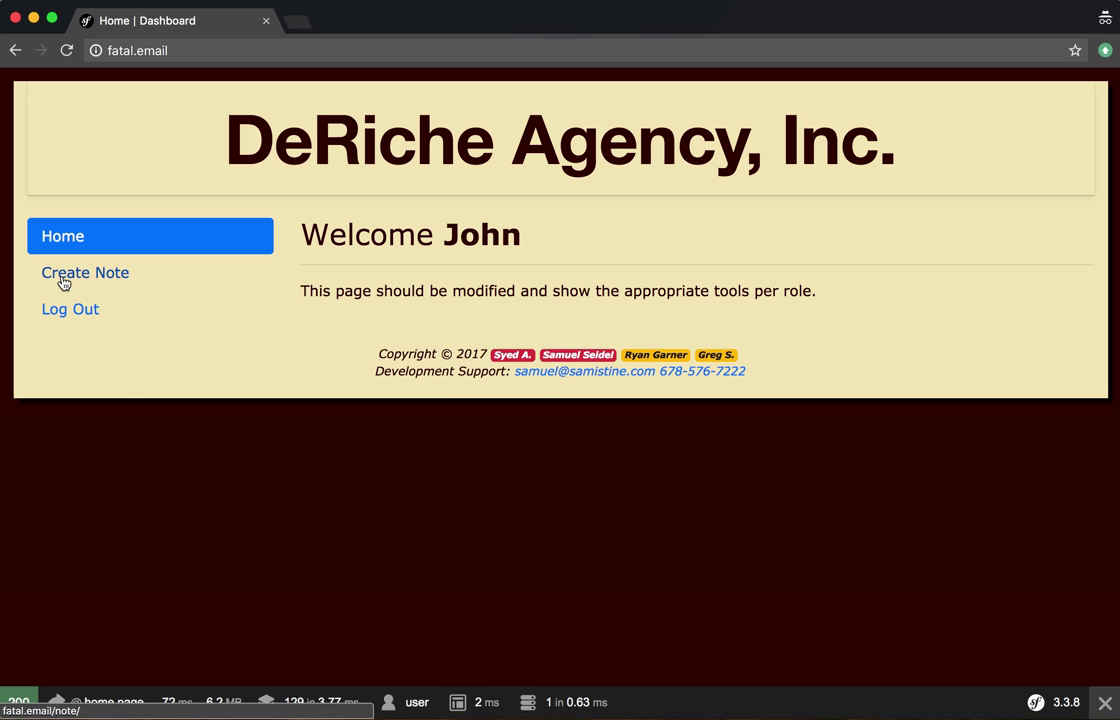
click(63, 280)
click(342, 348)
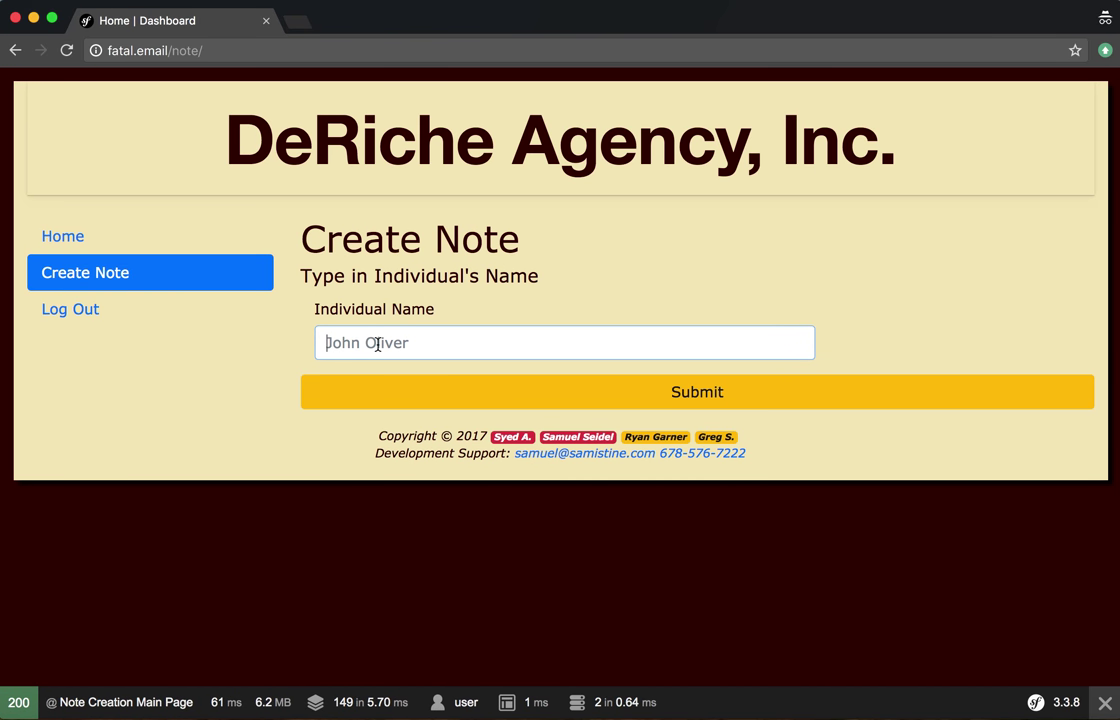
Open a progress note for John Oliver and preview the list of creatable forms.
text(John Oliver)
key(Return)
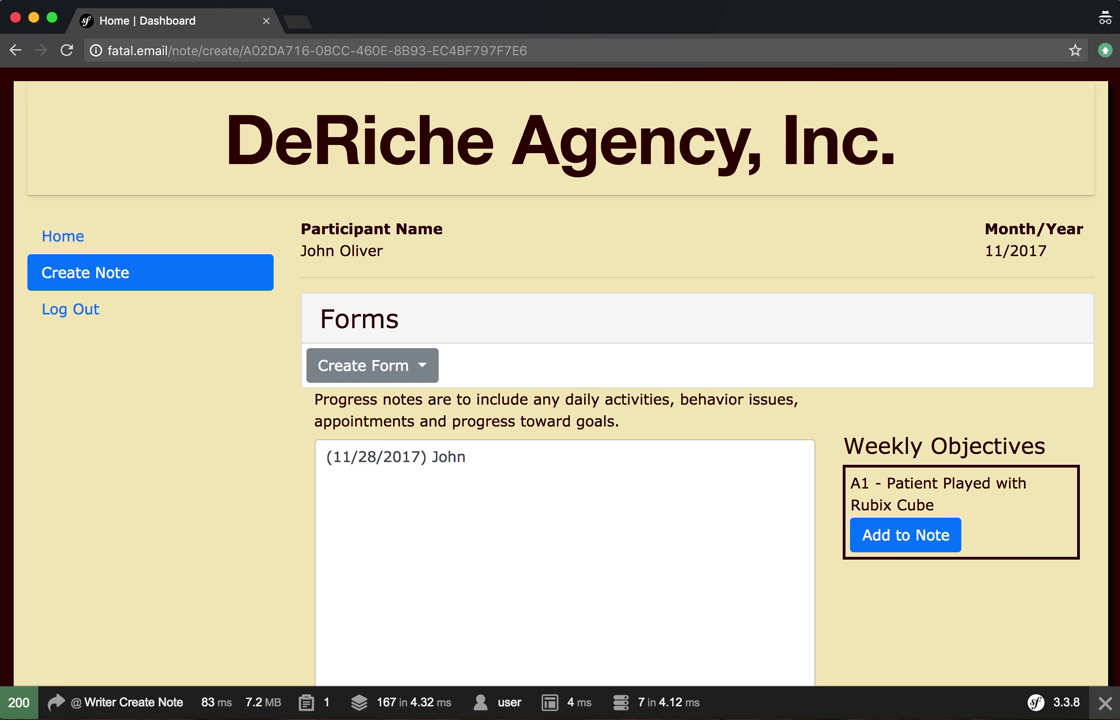
scroll(560, 400, down, 3)
scroll(388, 252, down, 2)
scroll(388, 252, up, 4)
scroll(388, 252, down, 2)
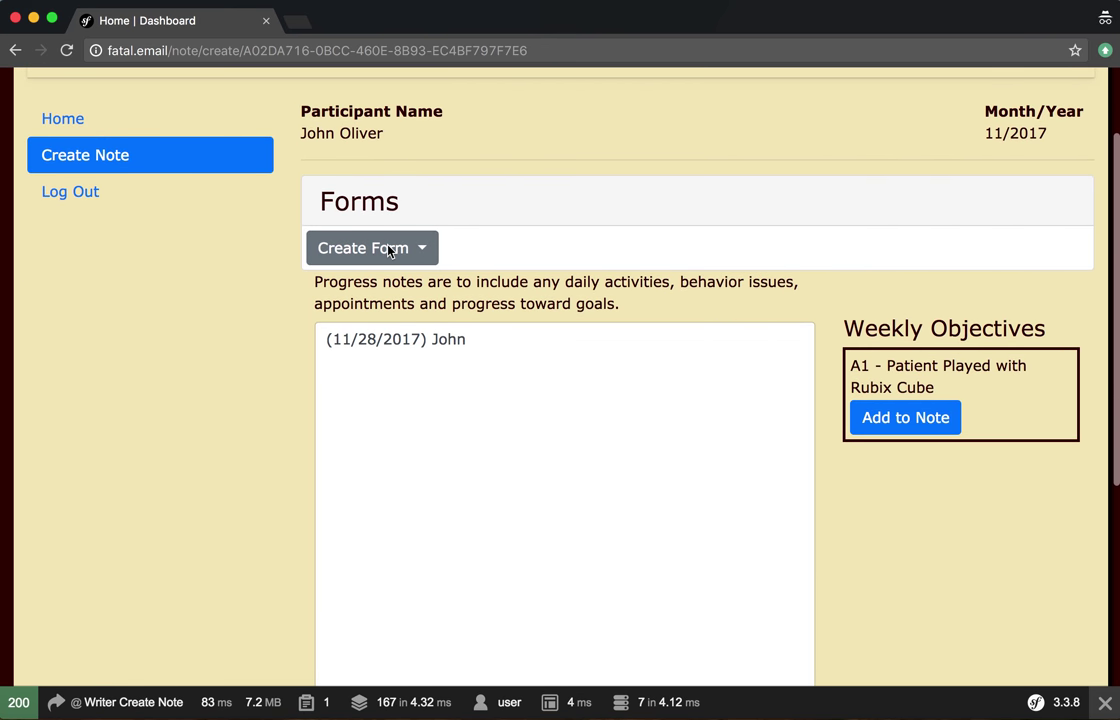
click(387, 249)
click(415, 205)
Review the dated note text with the caret at its end, then show the Create Form list.
drag(896, 366, 935, 389)
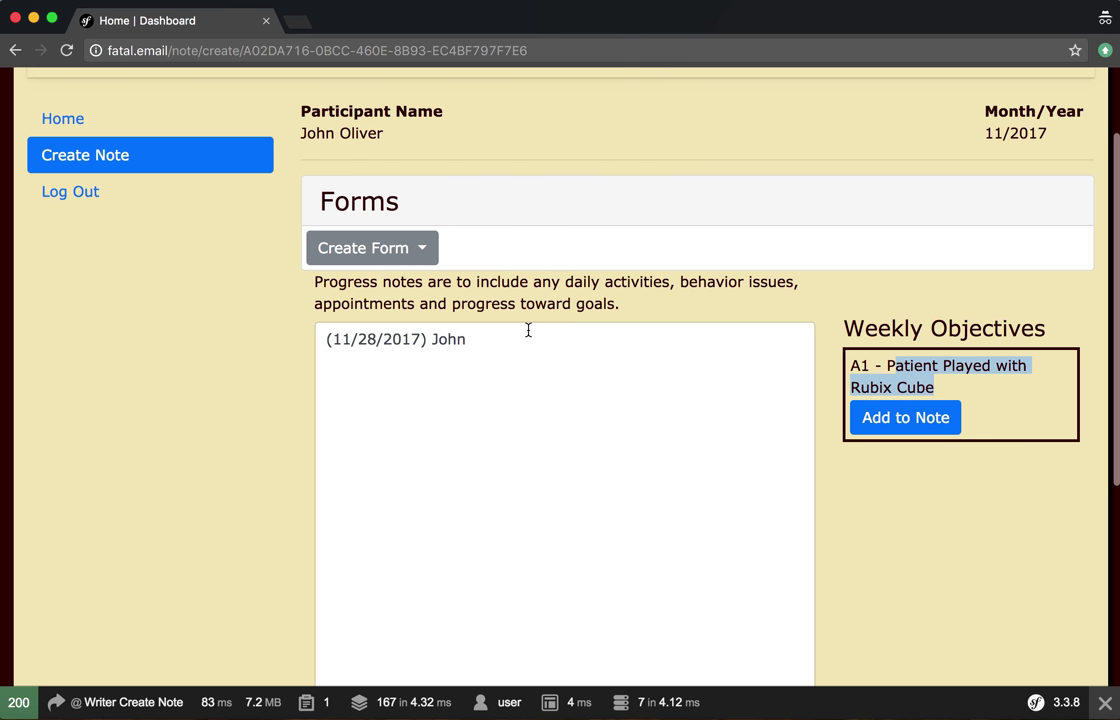
scroll(527, 330, down, 1)
drag(328, 295, 415, 305)
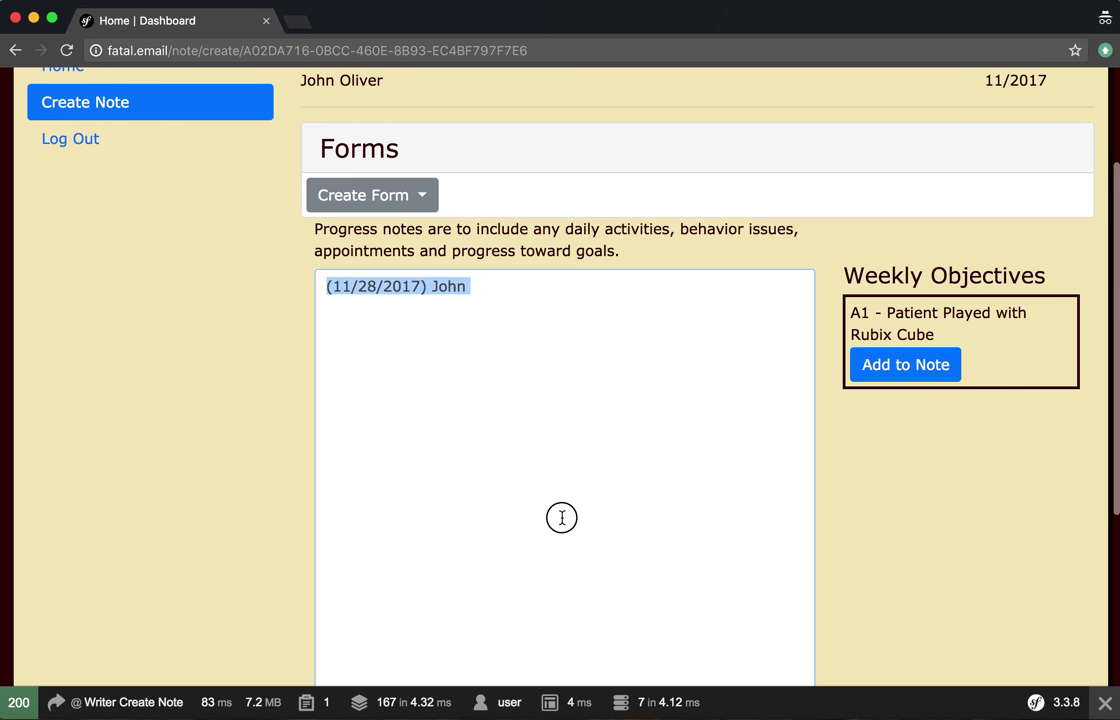
scroll(557, 520, down, 1)
click(420, 336)
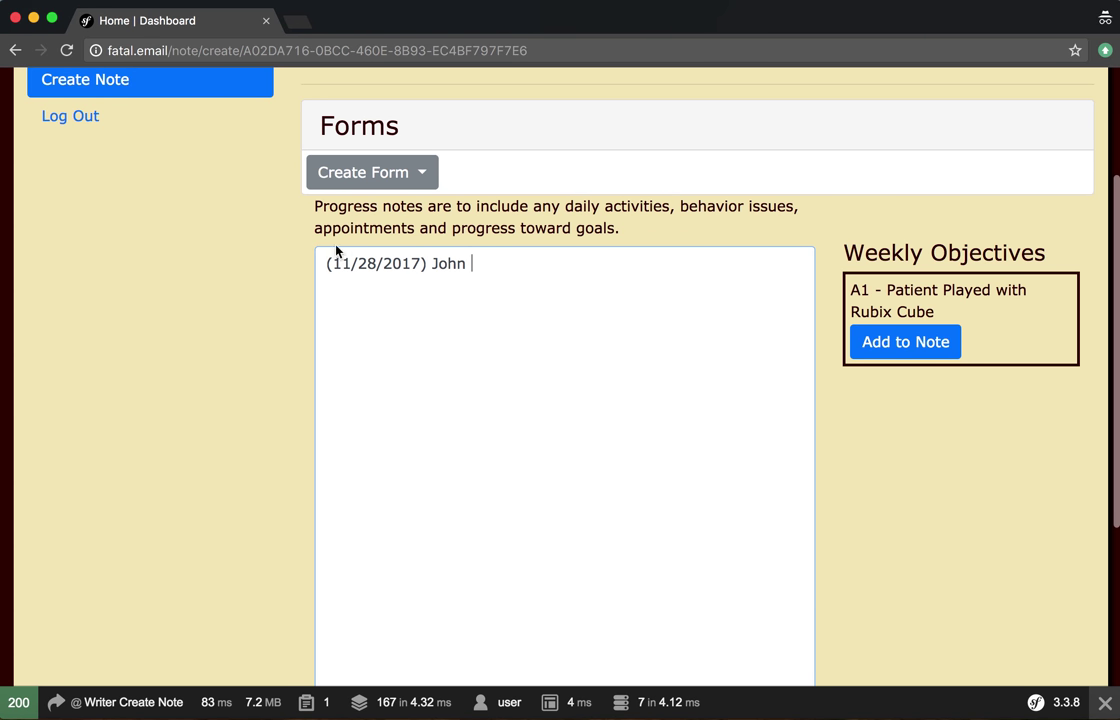
drag(322, 262, 652, 480)
click(657, 491)
scroll(657, 491, down, 3)
scroll(655, 490, down, 2)
scroll(495, 192, down, 3)
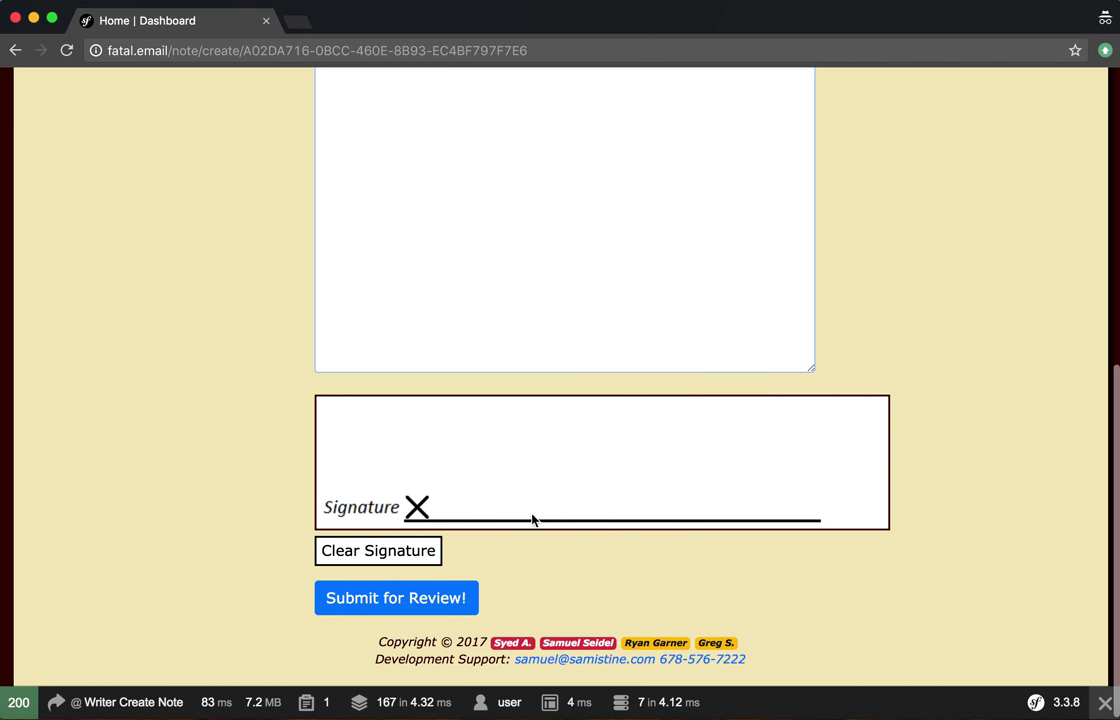
scroll(517, 470, up, 5)
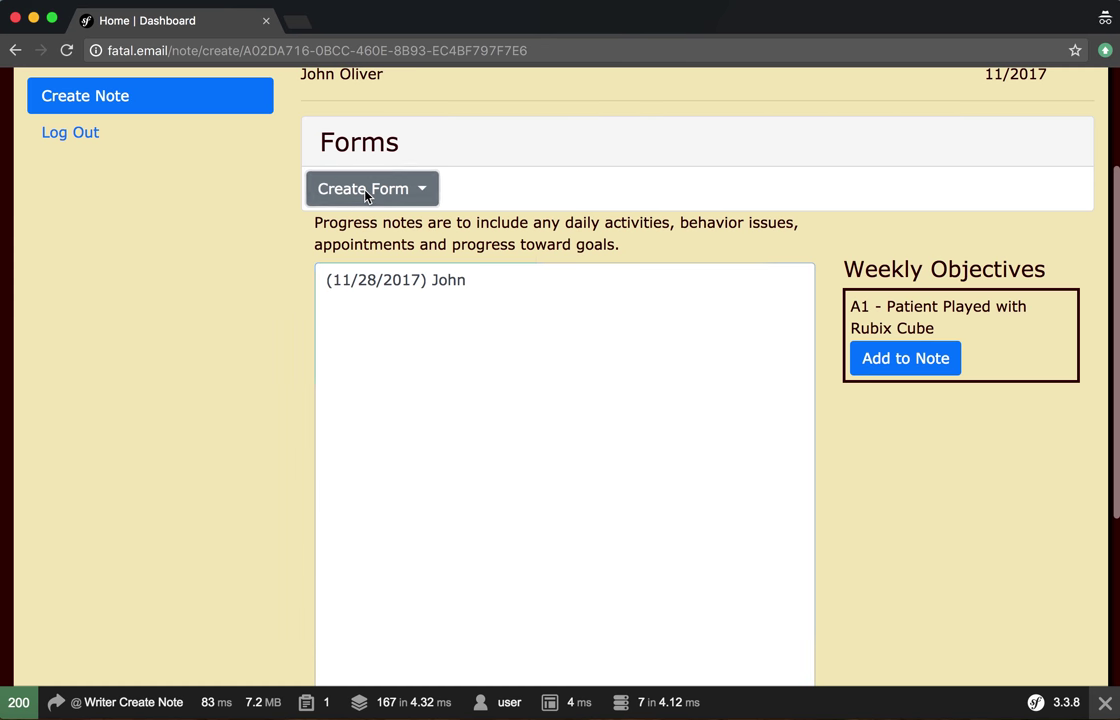
click(368, 192)
Choose the Body Check form and mark an abnormality across the body chart.
click(397, 318)
scroll(396, 315, down, 3)
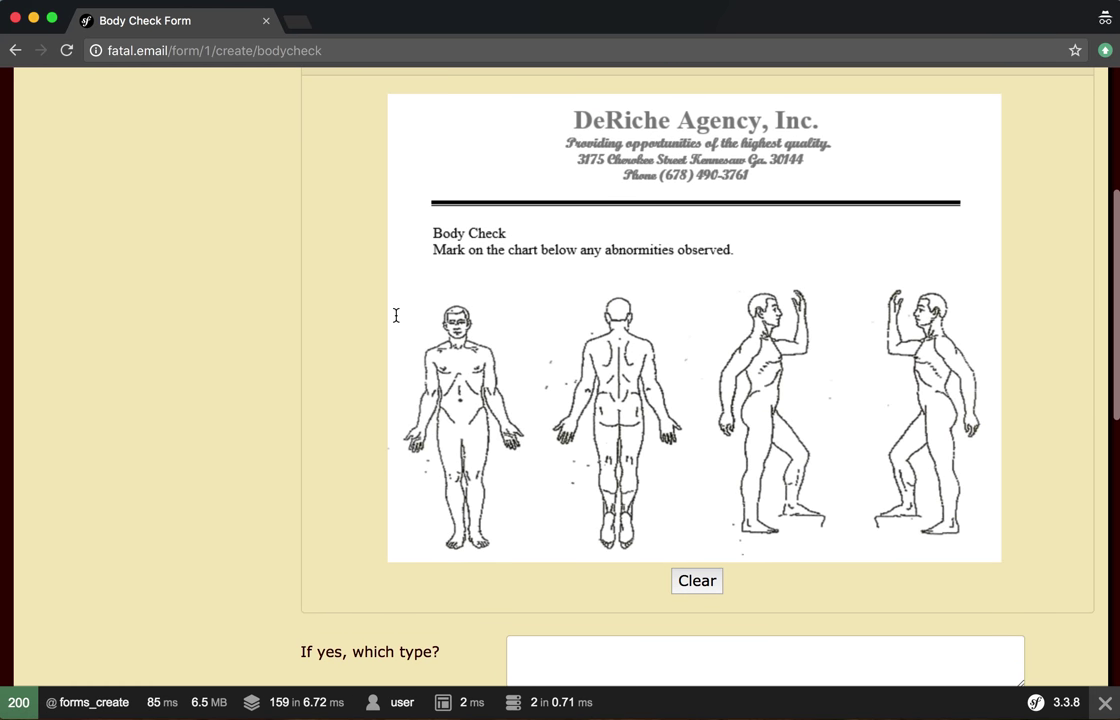
drag(485, 305, 762, 348)
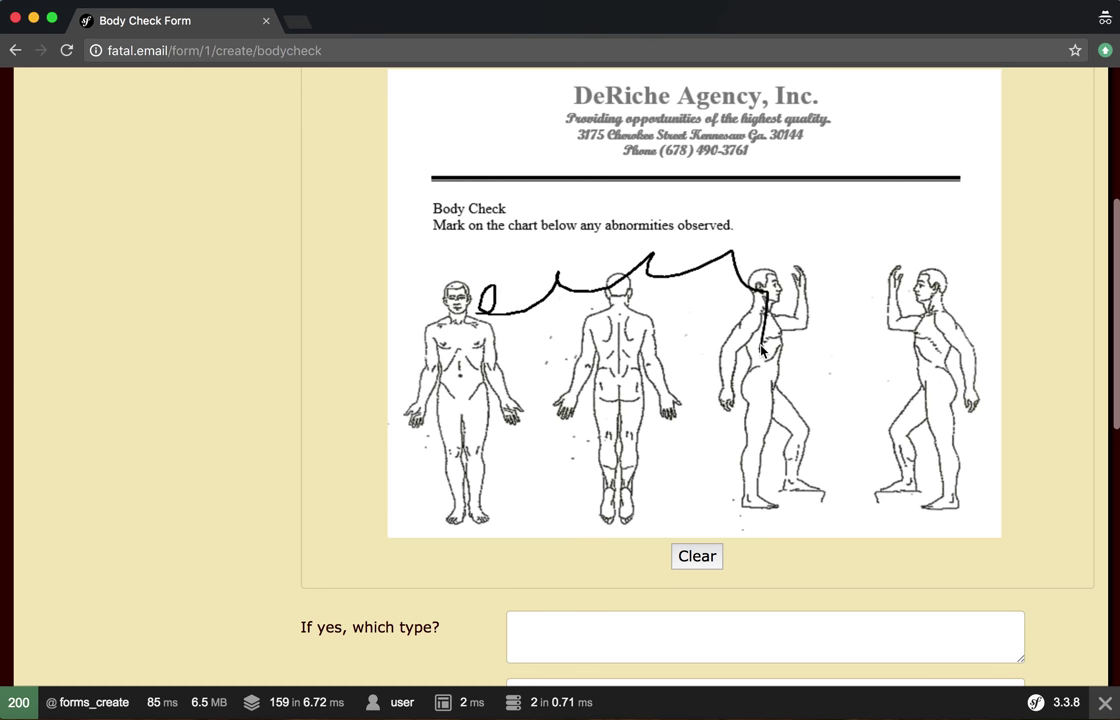
scroll(760, 350, down, 5)
Fill the Body Check incident fields with the answers 1 through 7.
click(600, 250)
text(1)
key(Tab)
text(1)
key(Tab)
key(shift+Tab)
text(2)
key(Tab)
text(3)
key(Tab)
text(45)
key(Tab)
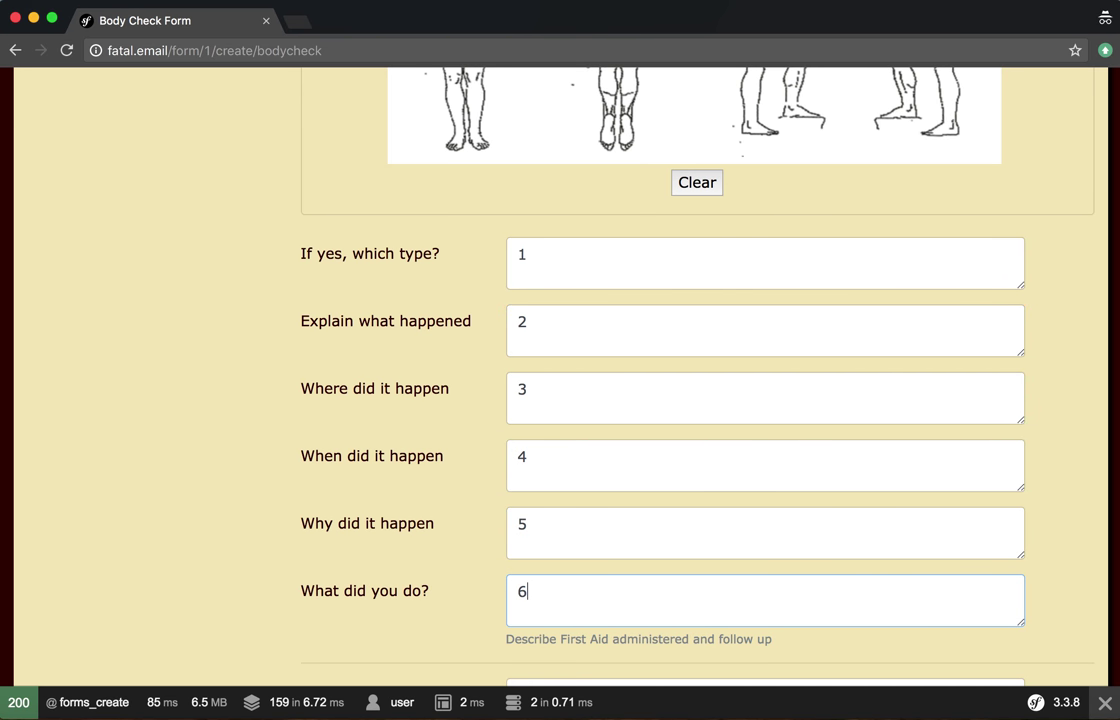
scroll(597, 357, down, 4)
key(Tab)
text(7)
Draw a signature in the signature box and submit the Body Check form.
scroll(607, 242, down, 1)
scroll(607, 242, up, 1)
scroll(595, 172, up, 3)
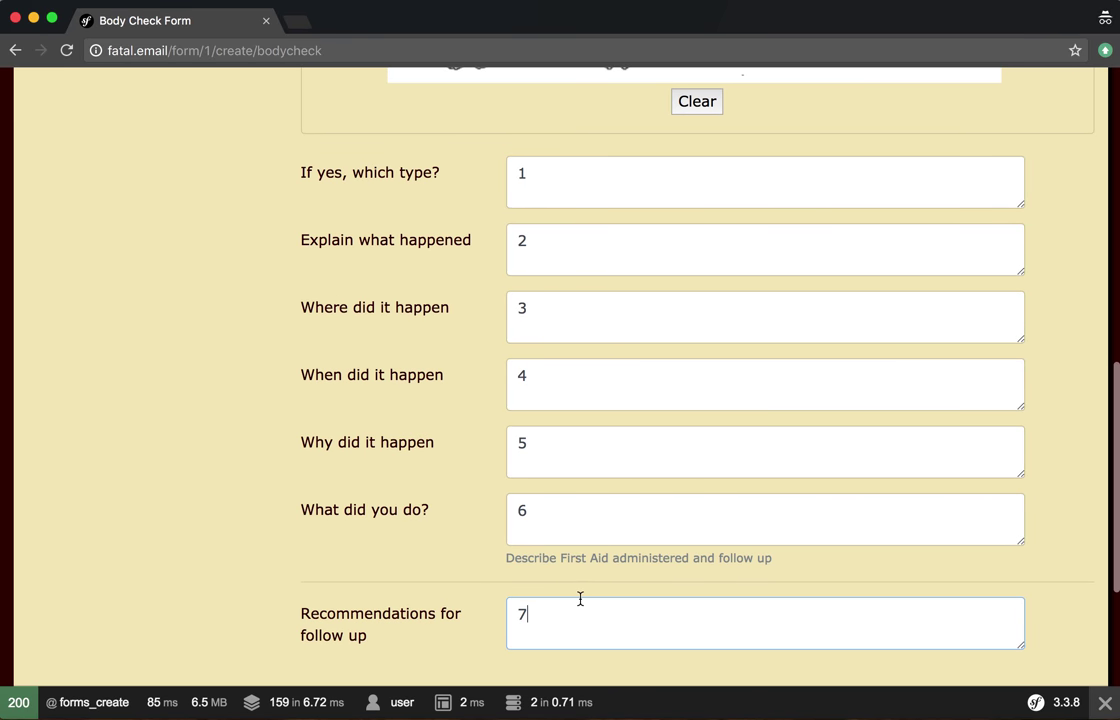
scroll(580, 598, down, 4)
scroll(547, 408, down, 2)
mouse_move(476, 490)
mouse_down()
mouse_move(457, 515)
mouse_move(450, 578)
mouse_move(578, 540)
mouse_move(712, 546)
mouse_move(775, 487)
mouse_up()
drag(790, 484, 792, 505)
scroll(409, 597, down, 1)
click(315, 603)
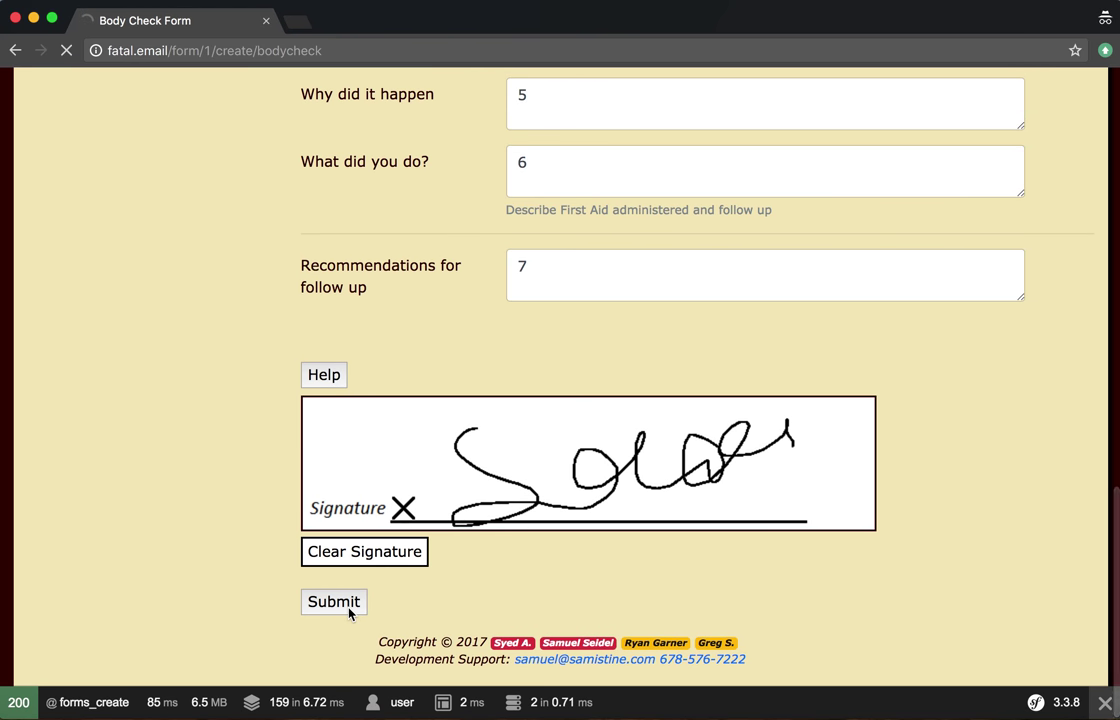
Scroll back up the note and open the attached Body Check form.
scroll(349, 614, down, 5)
scroll(349, 614, up, 2)
scroll(349, 614, up, 1)
scroll(349, 614, up, 1)
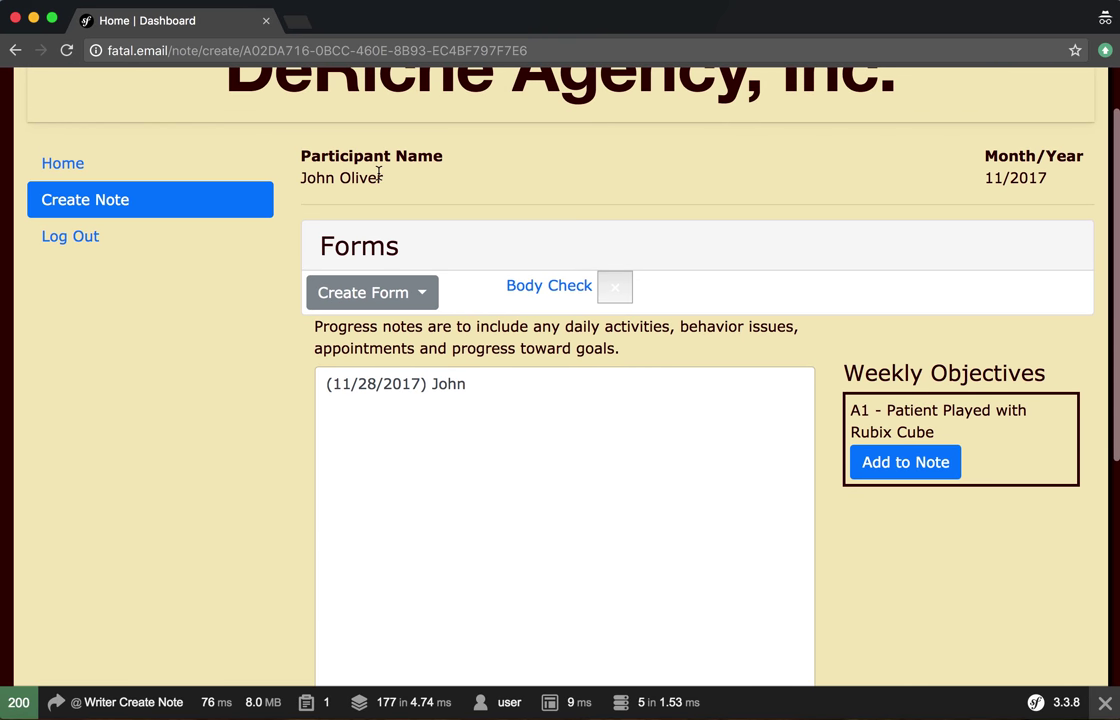
scroll(362, 170, up, 3)
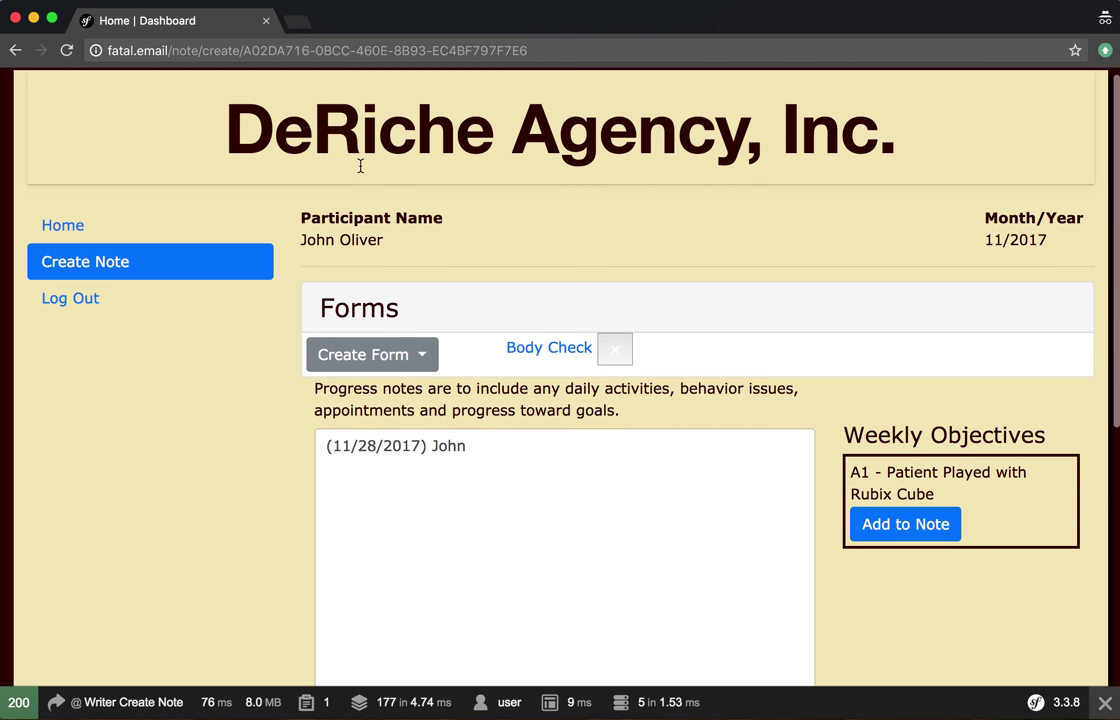
click(540, 355)
Review the saved Body Check form, then return to the note and delete it.
scroll(540, 357, down, 5)
scroll(540, 357, down, 4)
scroll(540, 357, down, 5)
scroll(540, 357, down, 3)
scroll(540, 357, down, 3)
scroll(540, 357, up, 10)
scroll(515, 408, up, 3)
scroll(540, 360, up, 3)
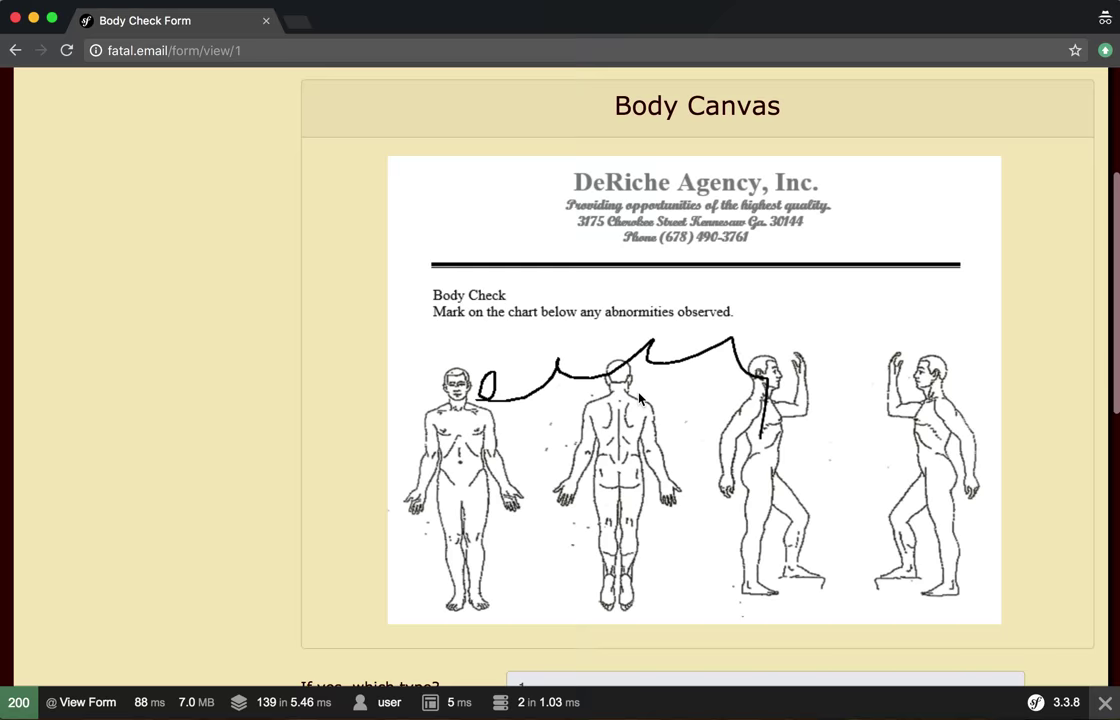
scroll(560, 350, down, 8)
double_click(512, 278)
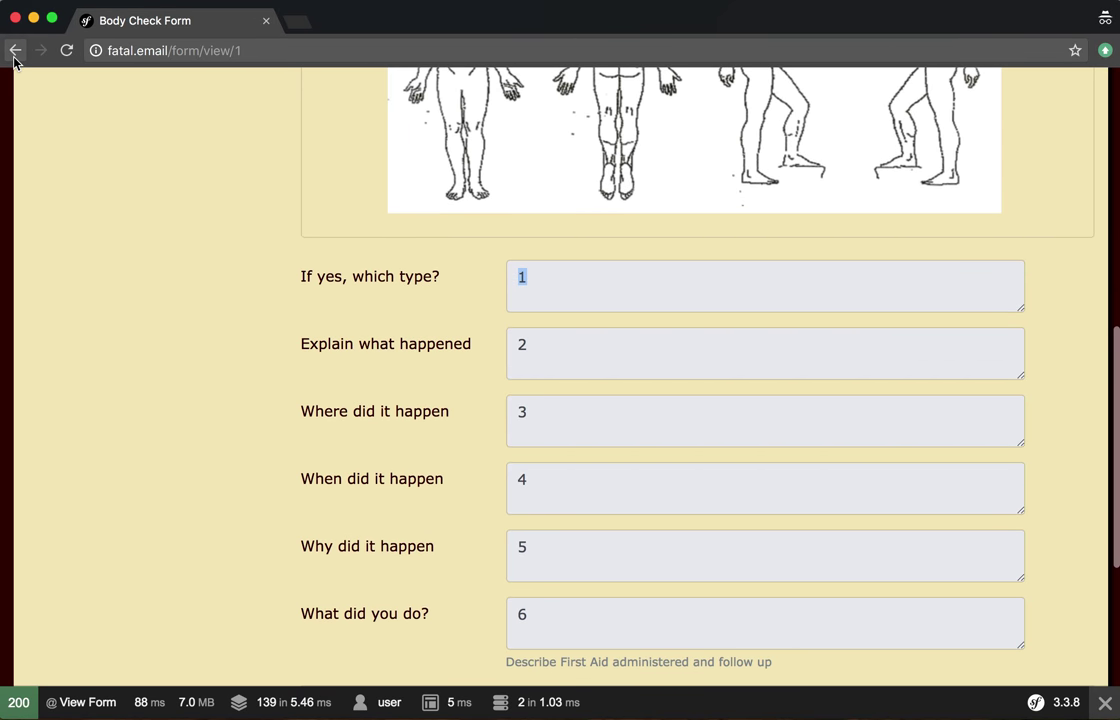
click(15, 50)
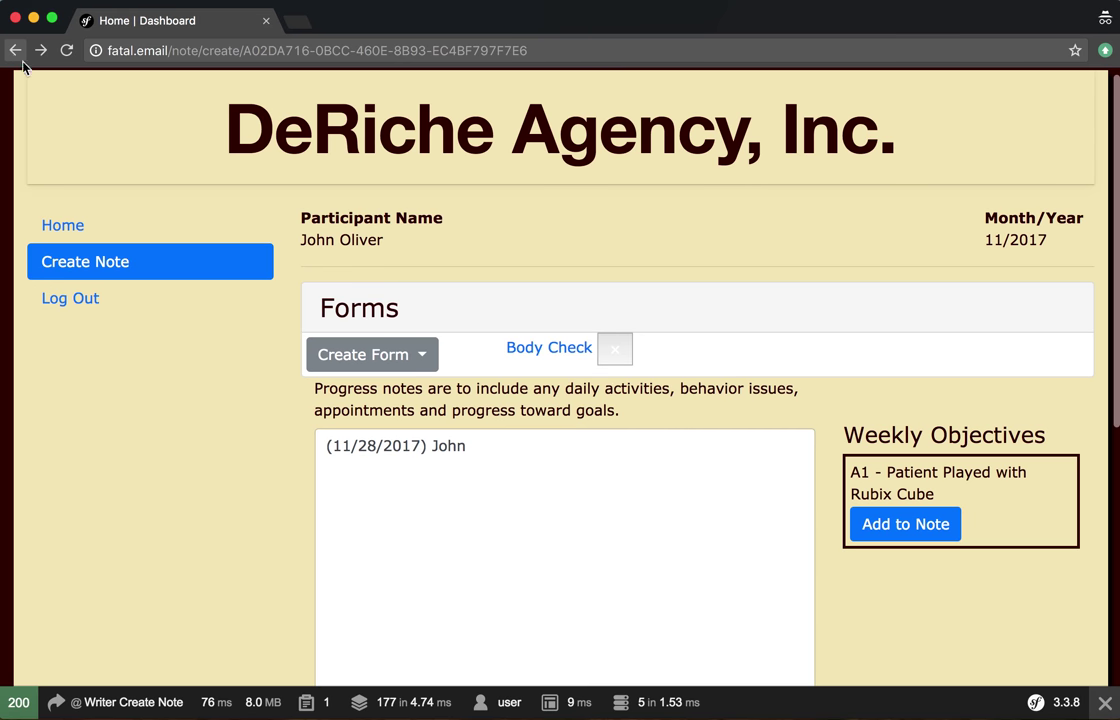
click(617, 357)
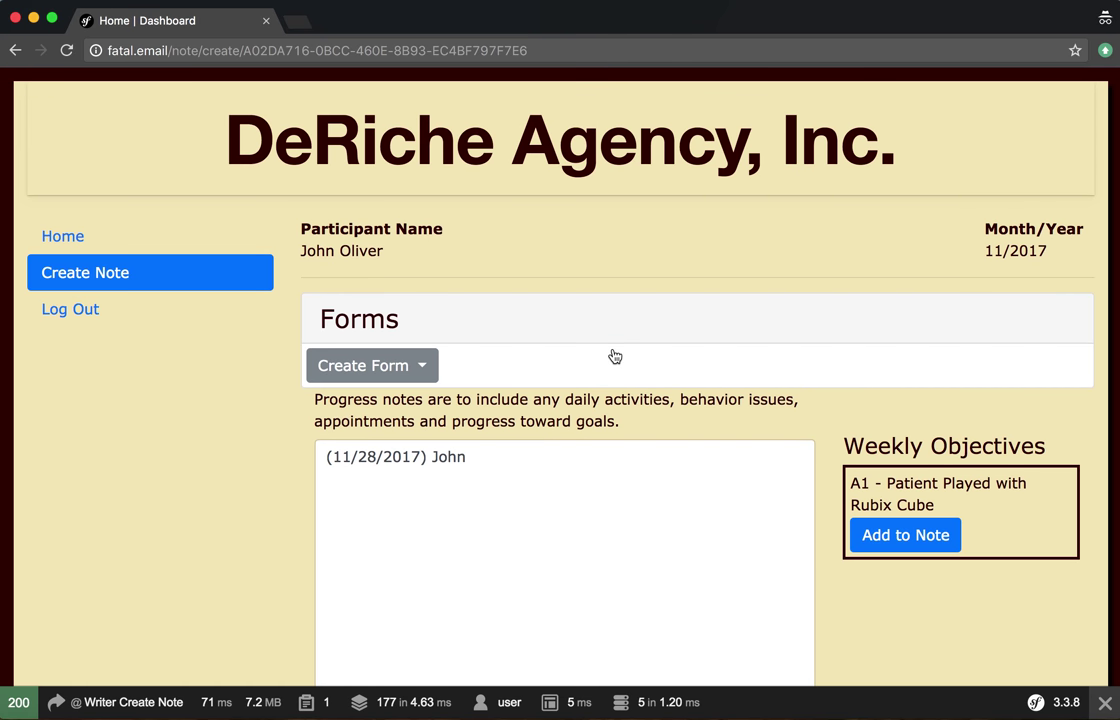
Back out of an Internal Incidents form, start a new Body Check form and mark the chart.
click(400, 357)
click(397, 413)
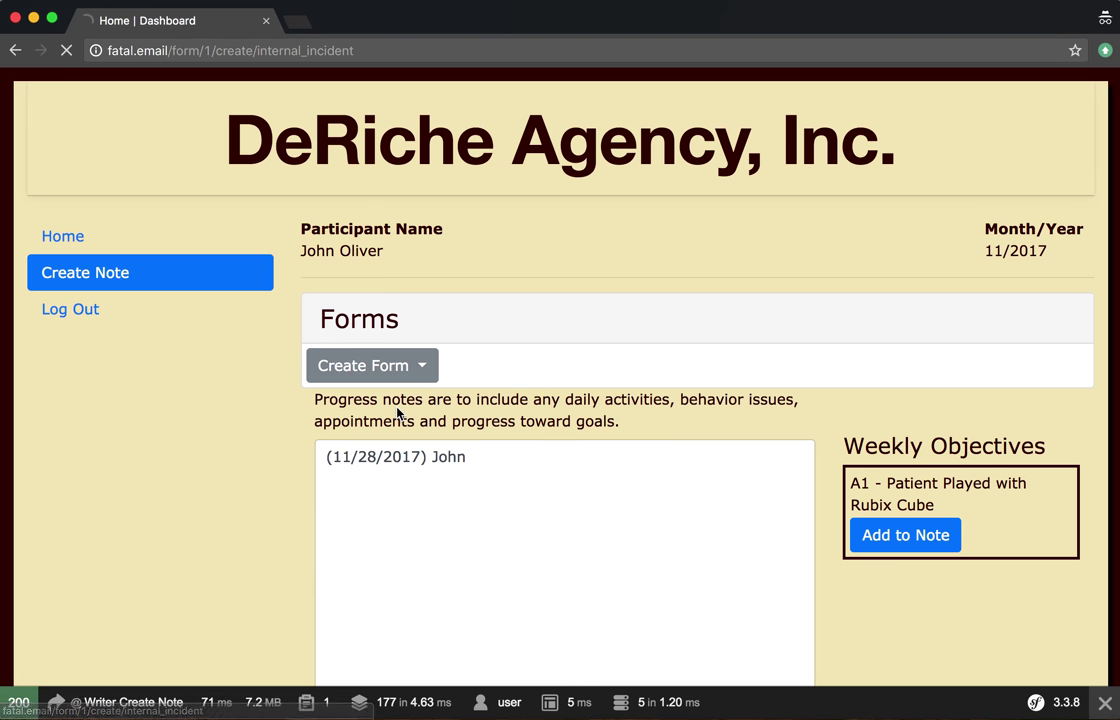
click(14, 49)
click(385, 366)
scroll(412, 455, down, 1)
click(412, 462)
scroll(411, 467, down, 5)
drag(765, 410, 770, 422)
scroll(765, 430, down, 5)
Answer the Body Check questions with 1 through 7 and draw a signature.
click(582, 260)
text(1	2	3	4	5)
key(Tab)
text(6)
scroll(550, 440, down, 4)
click(553, 481)
text(7)
scroll(397, 590, down, 3)
mouse_move(499, 542)
mouse_down()
mouse_move(550, 542)
mouse_move(612, 624)
mouse_up()
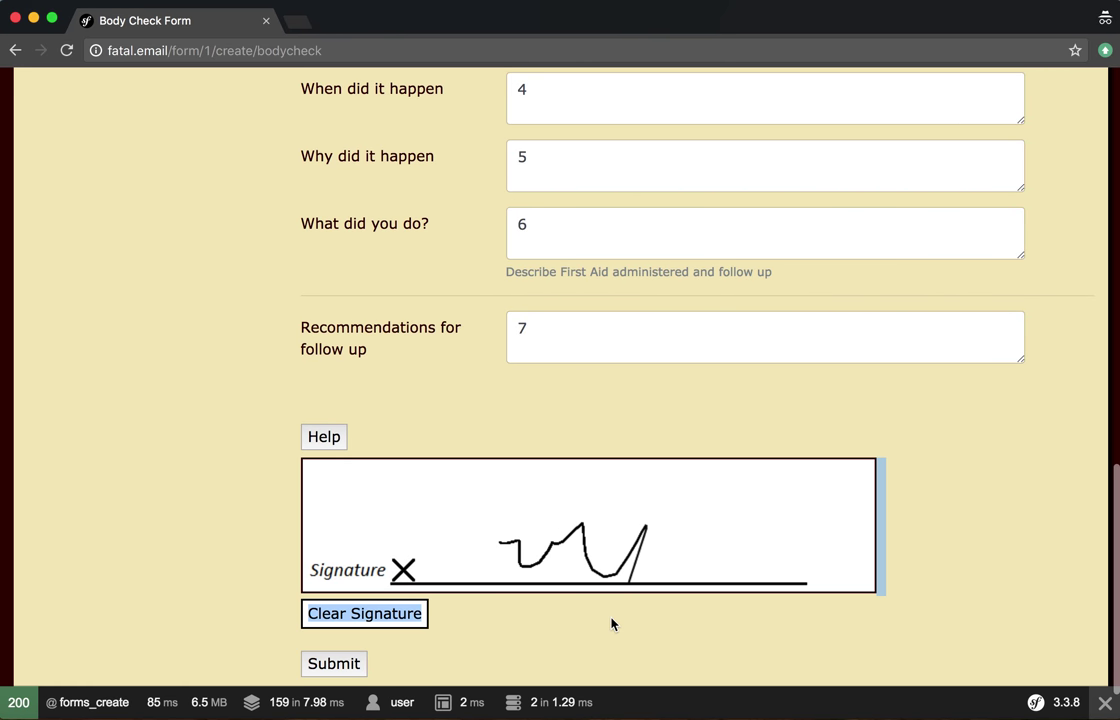
Submit the new Body Check form and type 'did good today' into the note text.
click(327, 665)
scroll(538, 374, down, 3)
scroll(594, 378, down, 1)
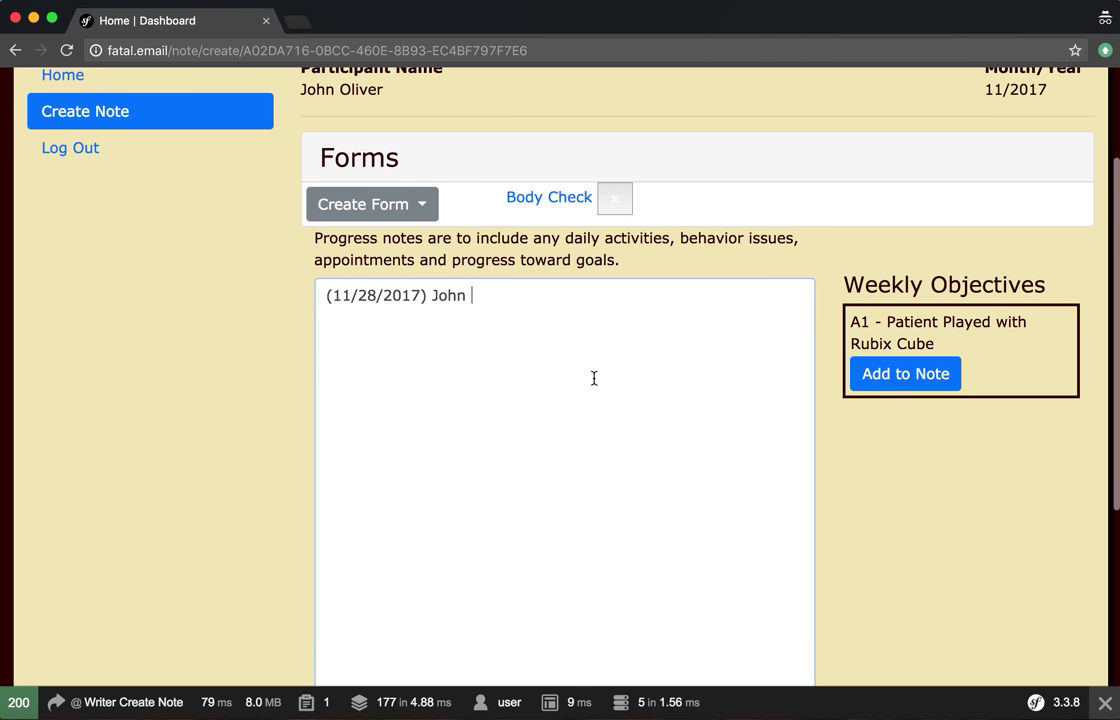
text(di)
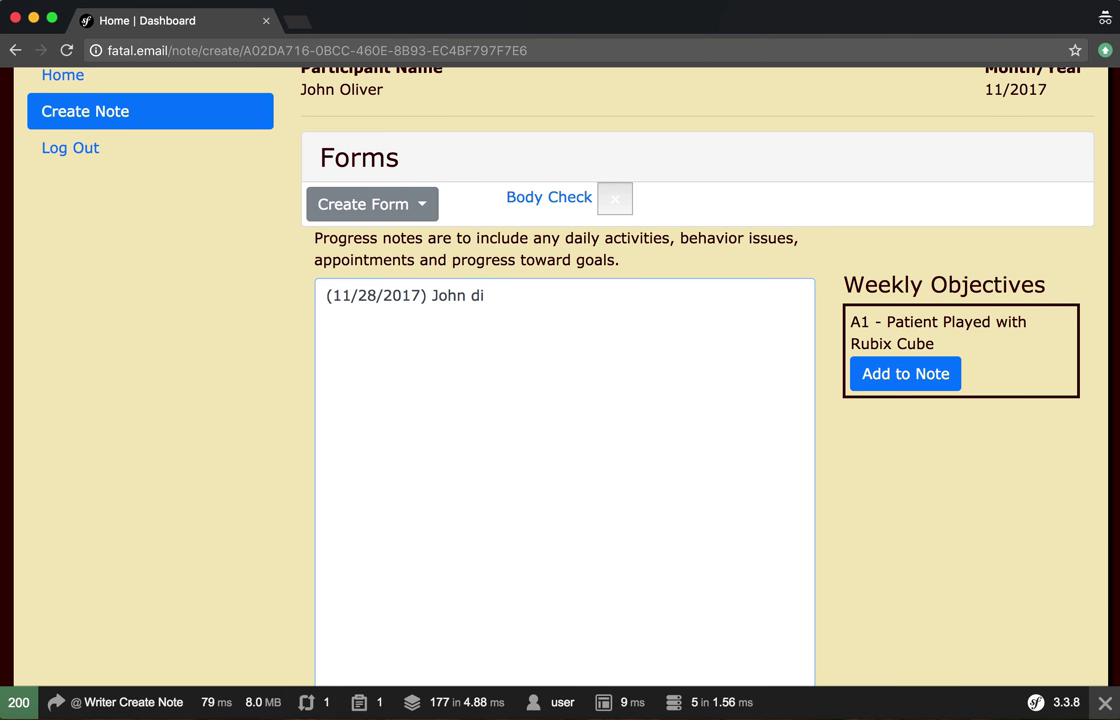
text(d )
text(good today.)
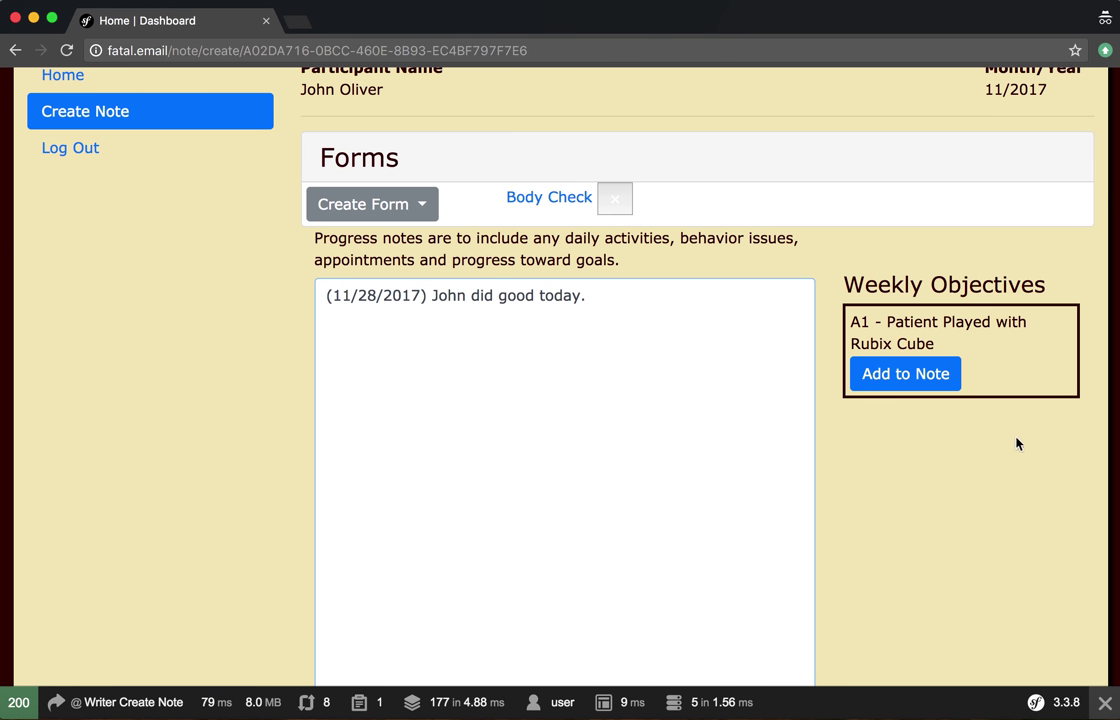
Open the Insert Goal A1 dialog and review its prefilled goal, guidance and objective text.
click(893, 378)
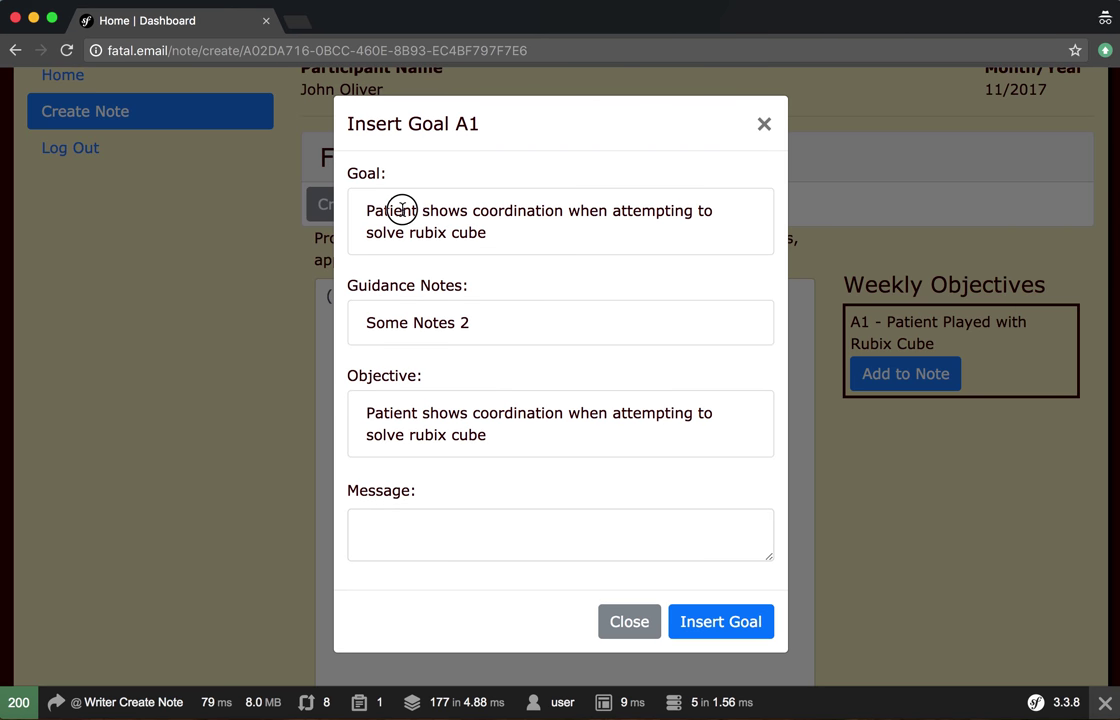
drag(393, 210, 440, 245)
drag(399, 322, 492, 347)
drag(384, 413, 530, 442)
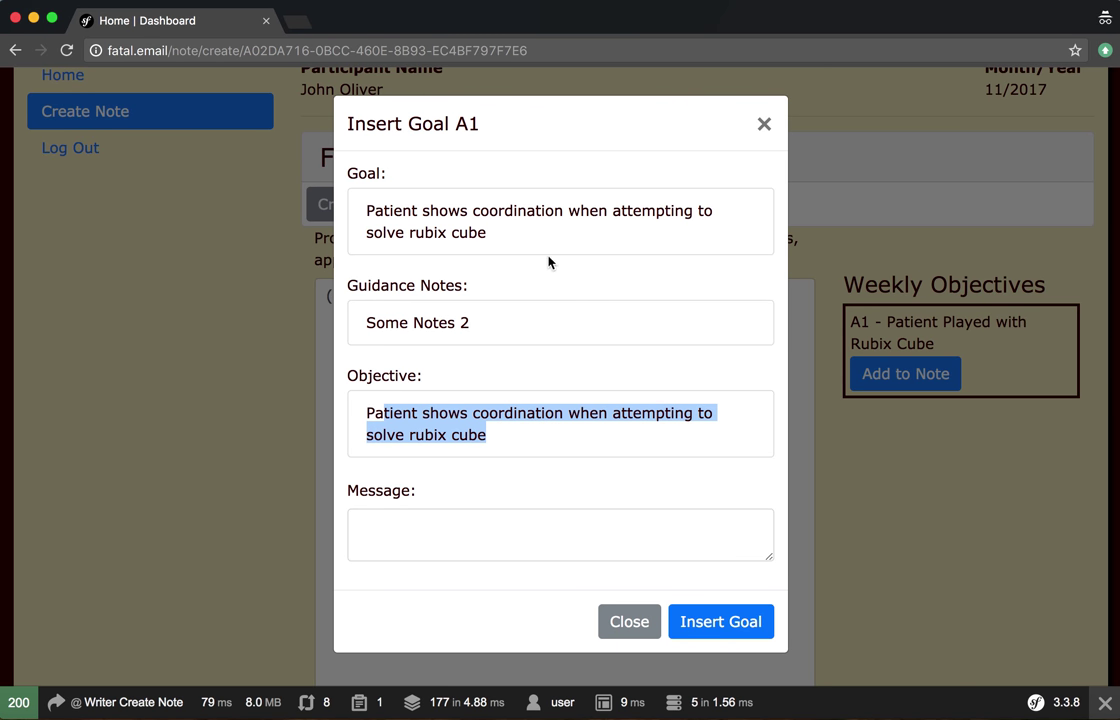
click(433, 538)
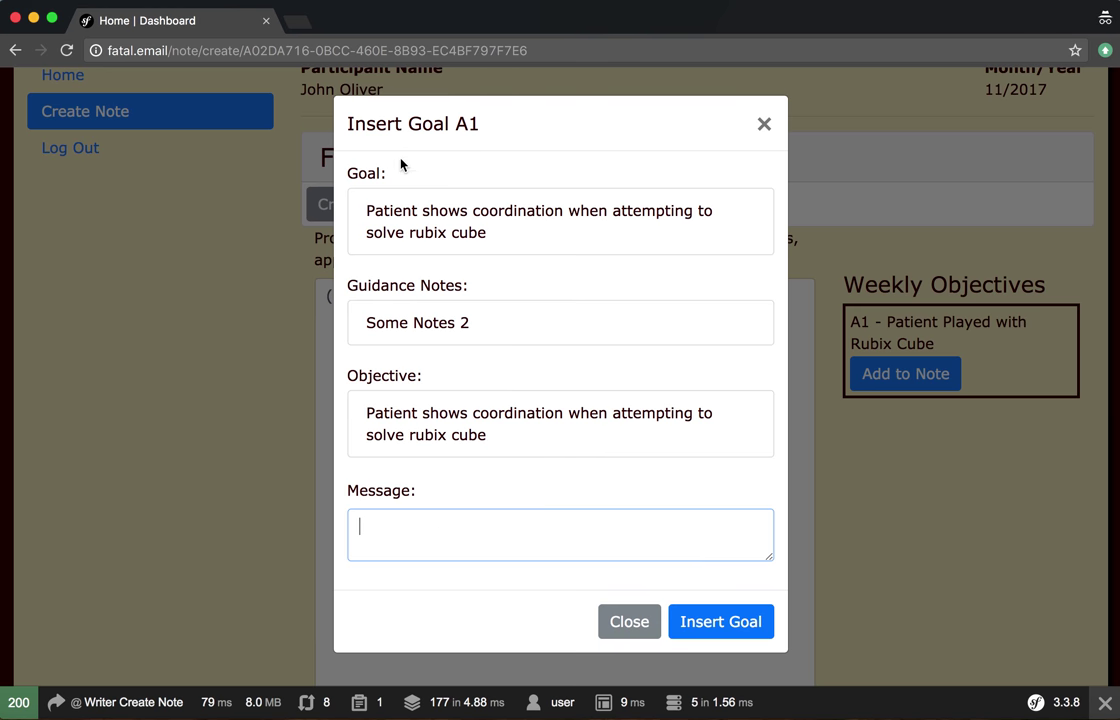
drag(400, 162, 415, 425)
click(435, 527)
Enter the message 'Individual did a really fantastic job at solving it' and insert goal A1.
text(Patient)
key(BackSpace)
key(BackSpace)
key(BackSpace)
text(dividu)
text(al did a really fantastic job at sol)
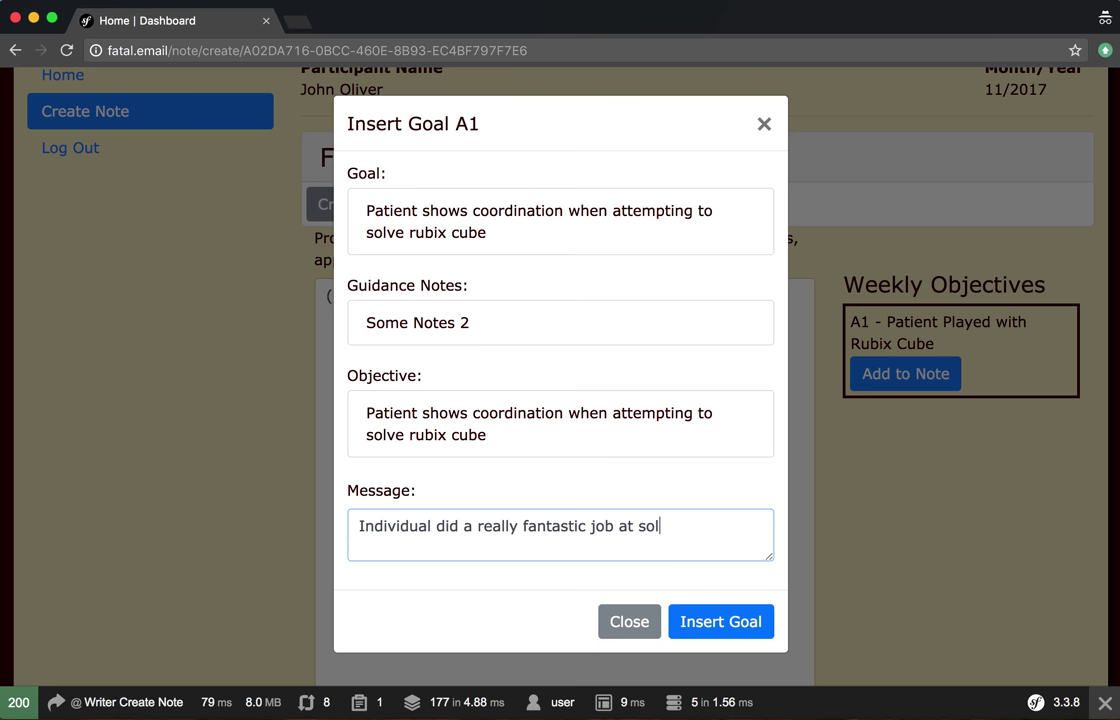
key(BackSpace)
key(BackSpace)
text(ving)
click(765, 630)
drag(327, 352, 737, 400)
Check the A1 objective description shown beside the note.
click(368, 351)
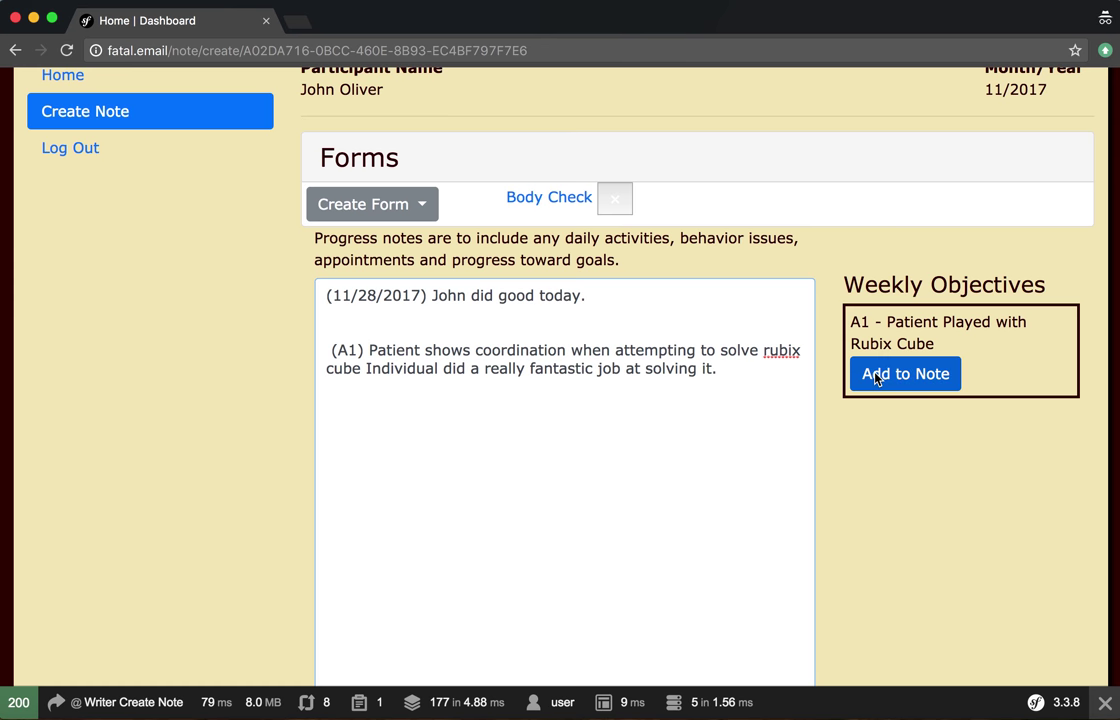
drag(882, 321, 1010, 338)
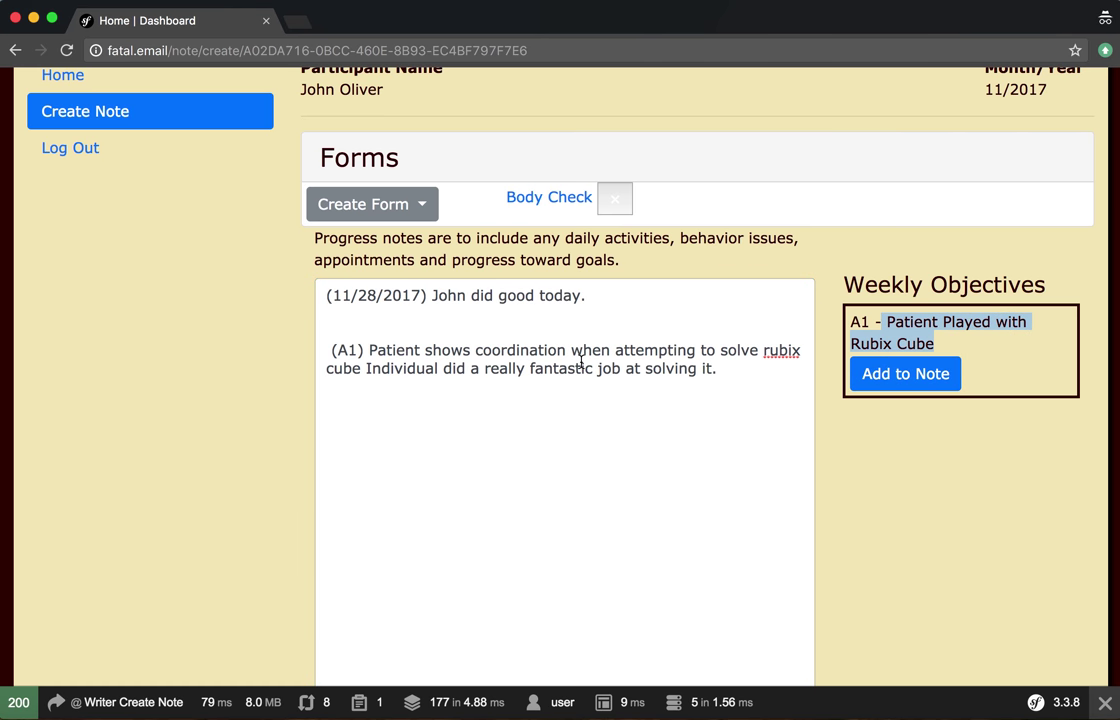
drag(940, 343, 875, 322)
Draw a signature in the note's Signature box and submit it for review.
scroll(357, 378, down, 1)
scroll(357, 378, down, 3)
scroll(357, 378, down, 2)
mouse_move(497, 513)
mouse_down()
mouse_move(500, 532)
mouse_move(642, 565)
mouse_move(706, 551)
mouse_up()
scroll(498, 605, down, 2)
click(432, 600)
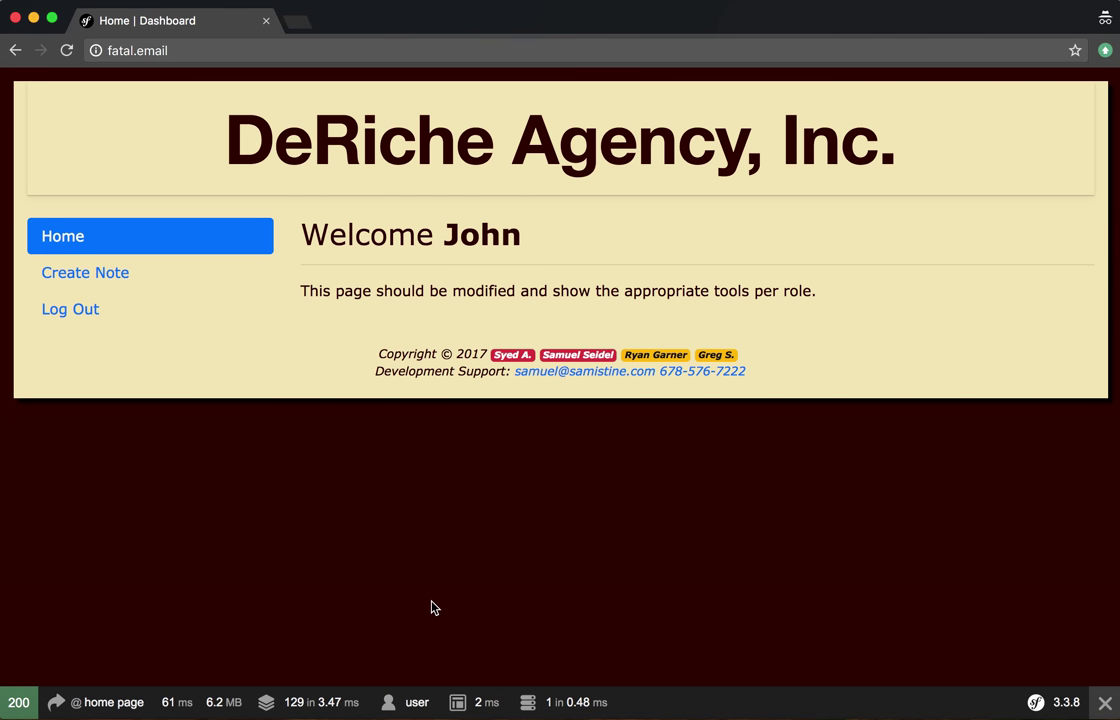